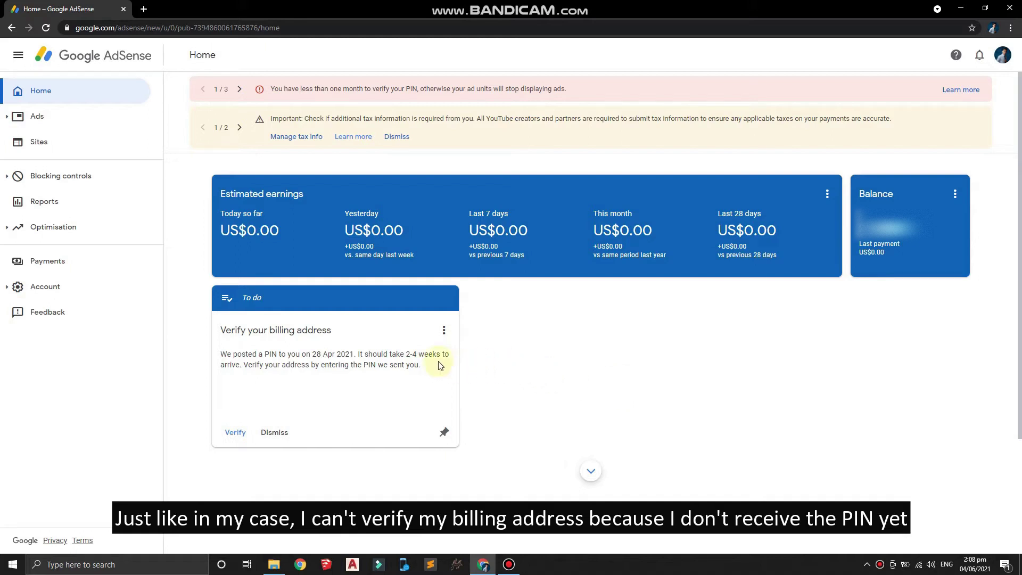
- Check the PIN entry and resend options for billing address verification, and open the help article for that to-do card
left_click(235, 431)
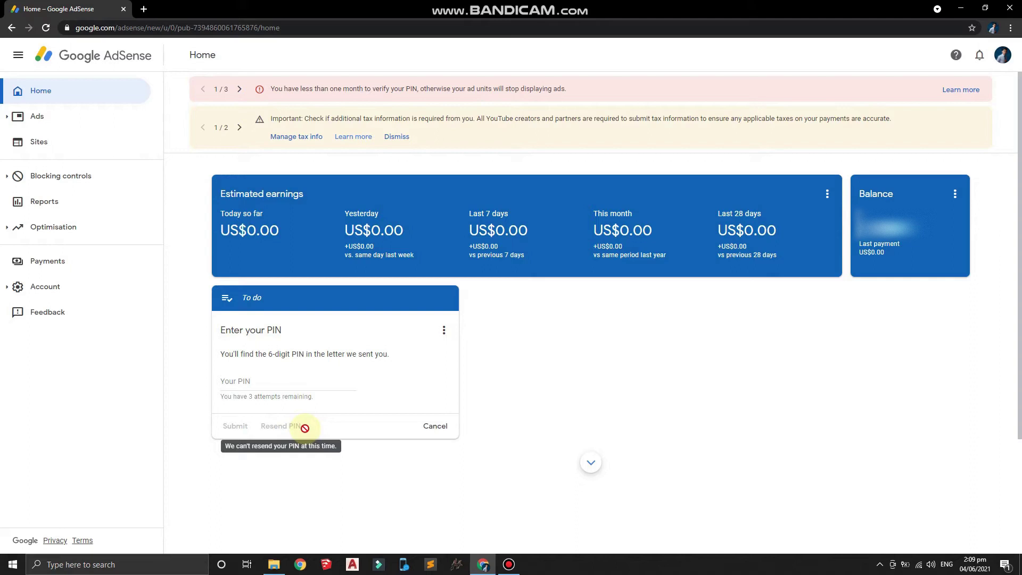
left_click(427, 426)
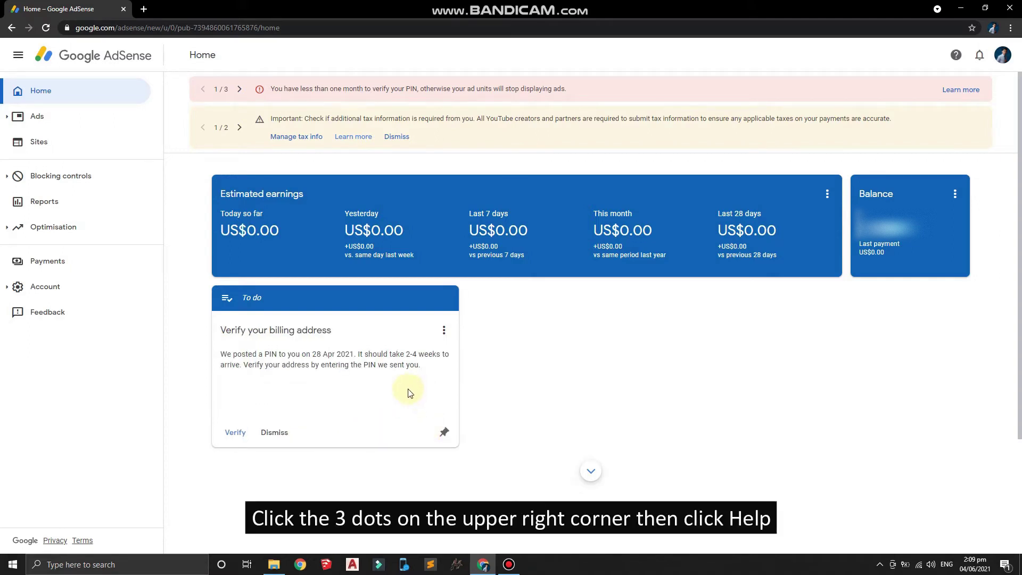
left_click(444, 334)
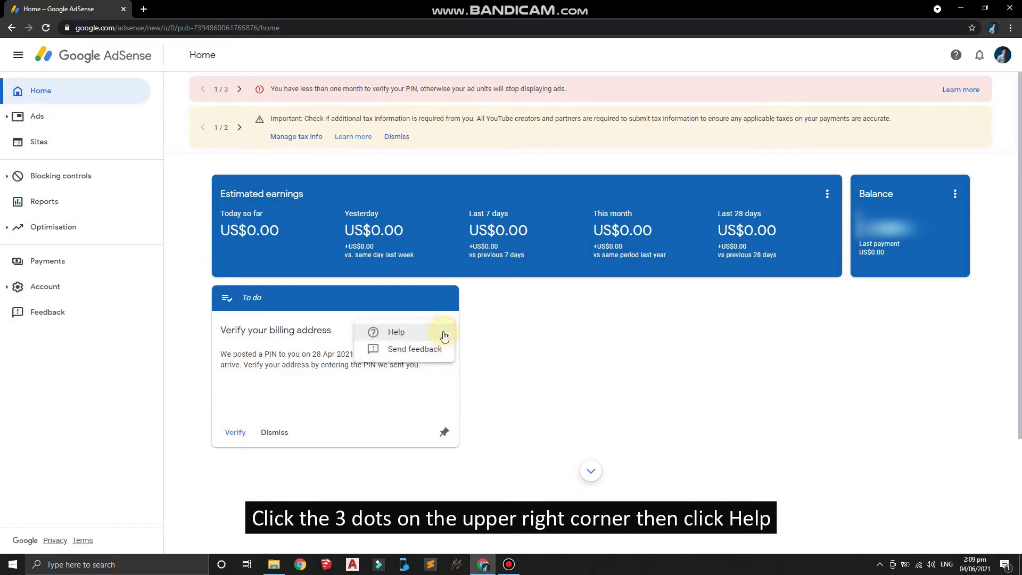
left_click(395, 334)
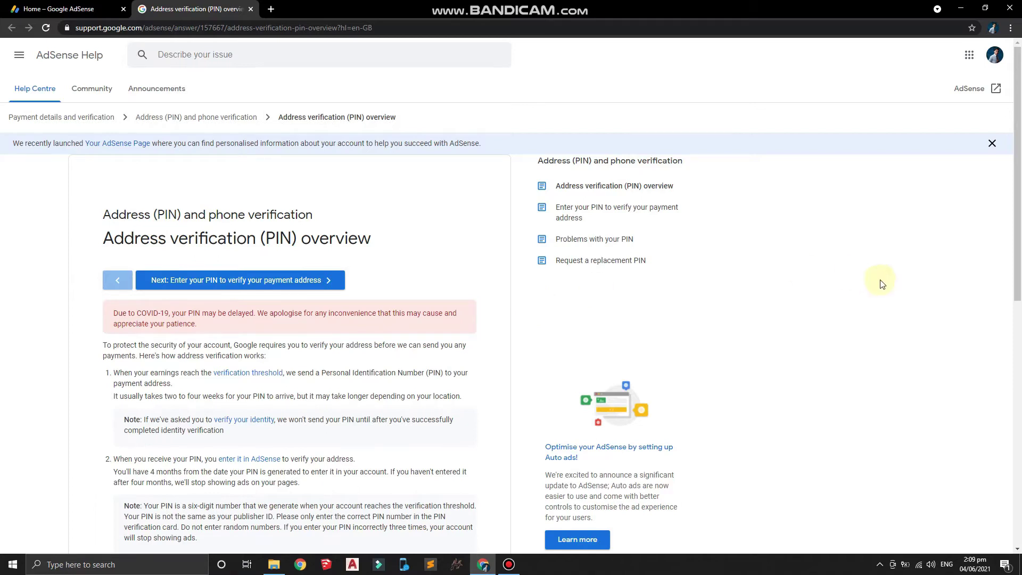
- Open the PIN troubleshooter linked at the end of the address verification overview article
scroll(1017, 311, "down", 7)
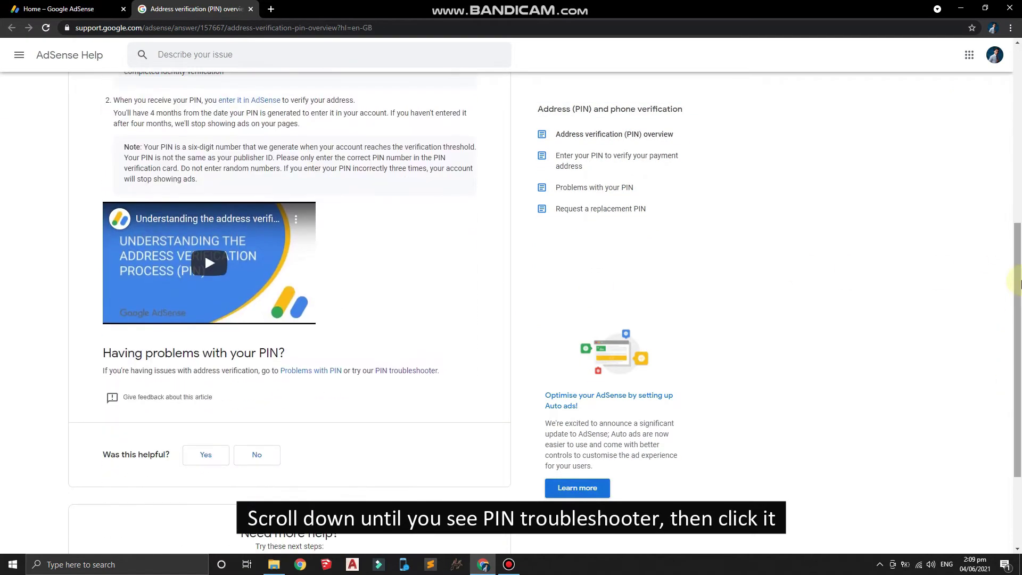
scroll(1017, 311, "down", 3)
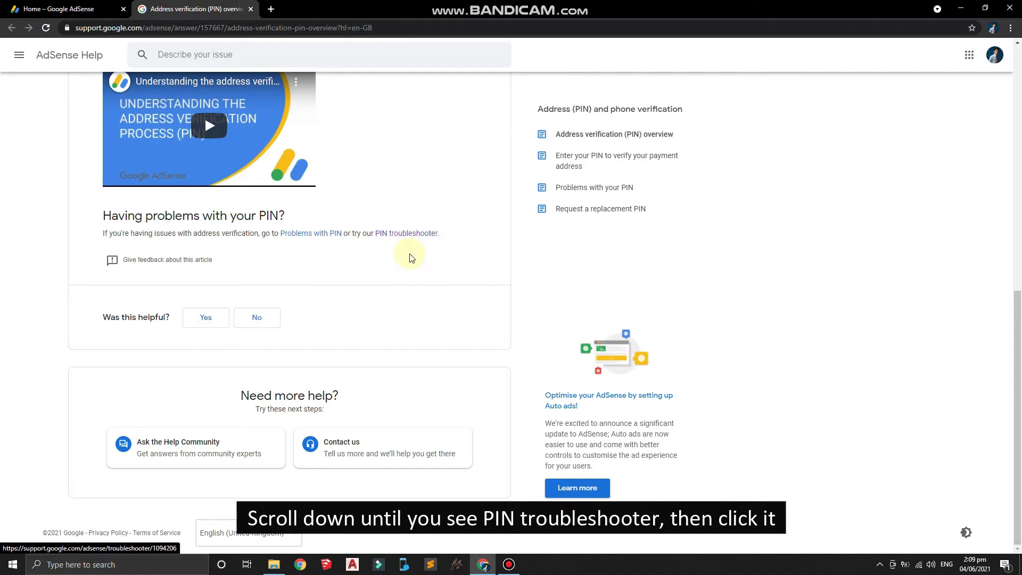
left_click(403, 237)
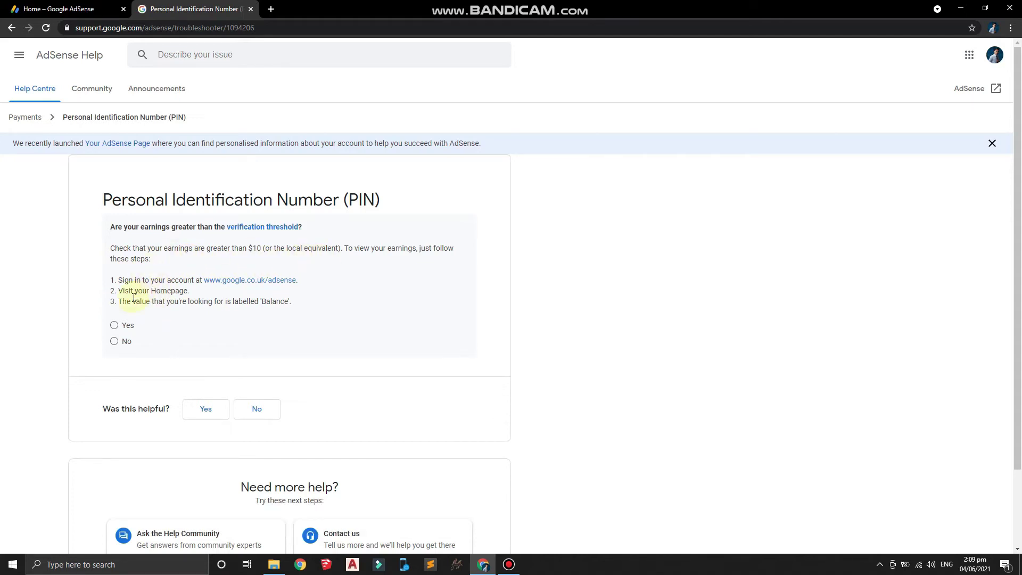
- Answer Yes to earnings above the threshold, No to PIN received, Yes to four replacement PINs requested, and open the contact form
left_click(113, 326)
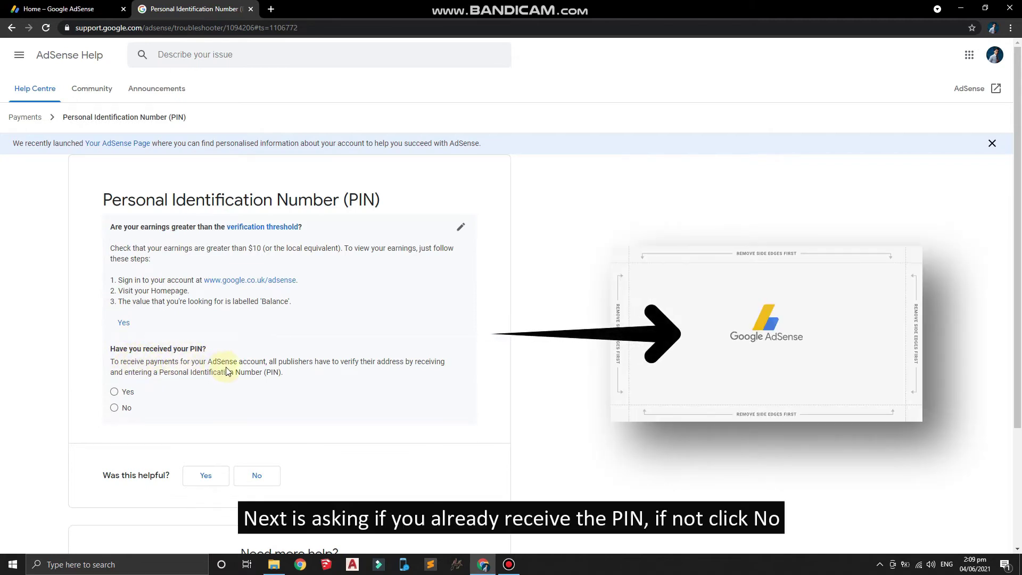
left_click(114, 406)
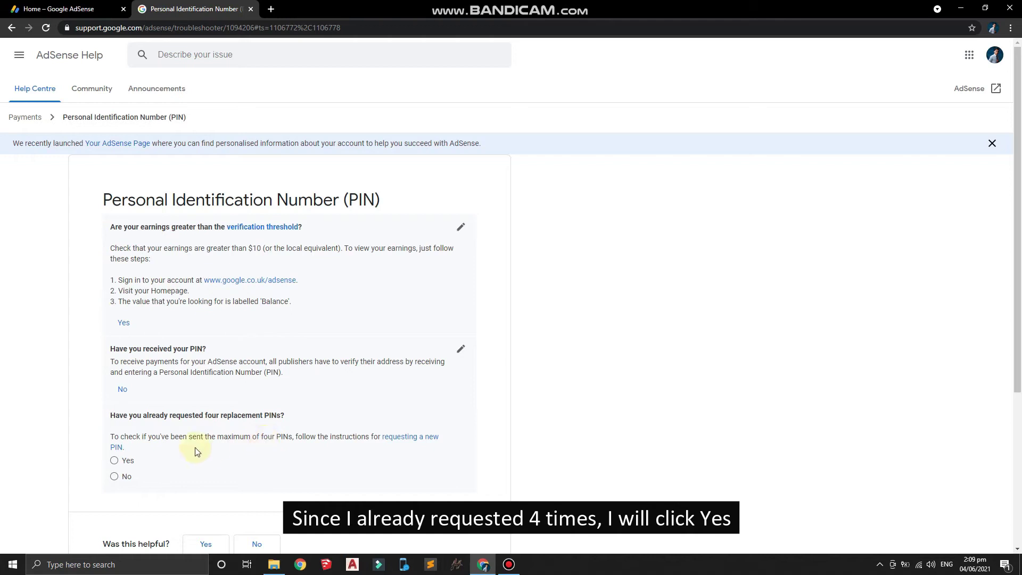
left_click(114, 461)
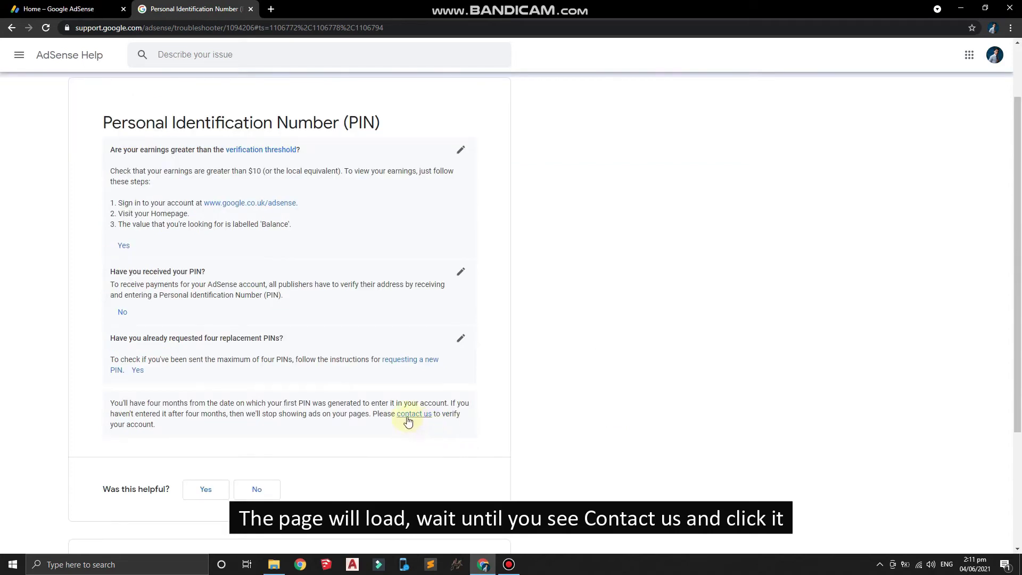
left_click(420, 414)
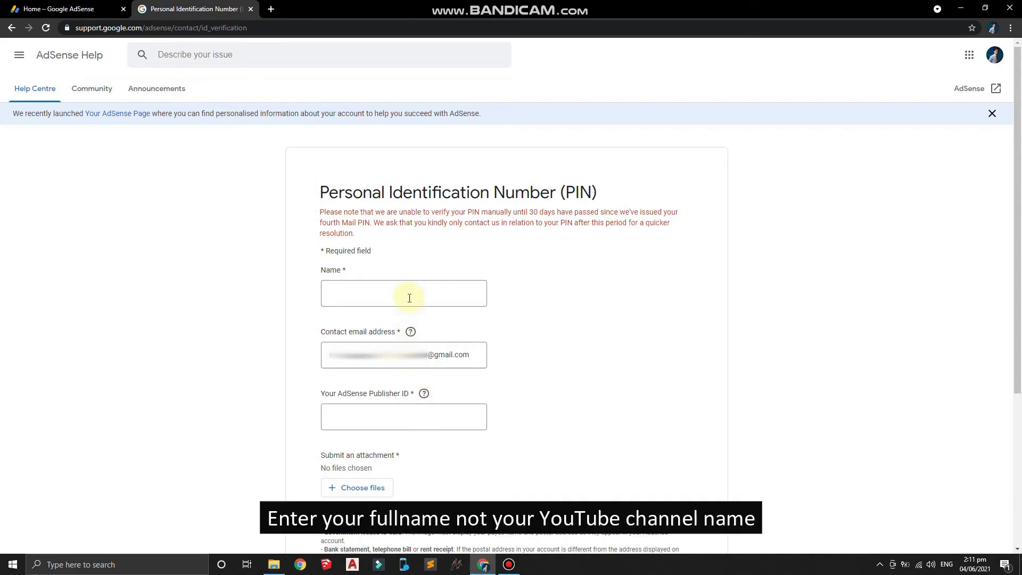
- Enter the account holder's full name in the PIN contact form
left_click(410, 291)
type("Mic")
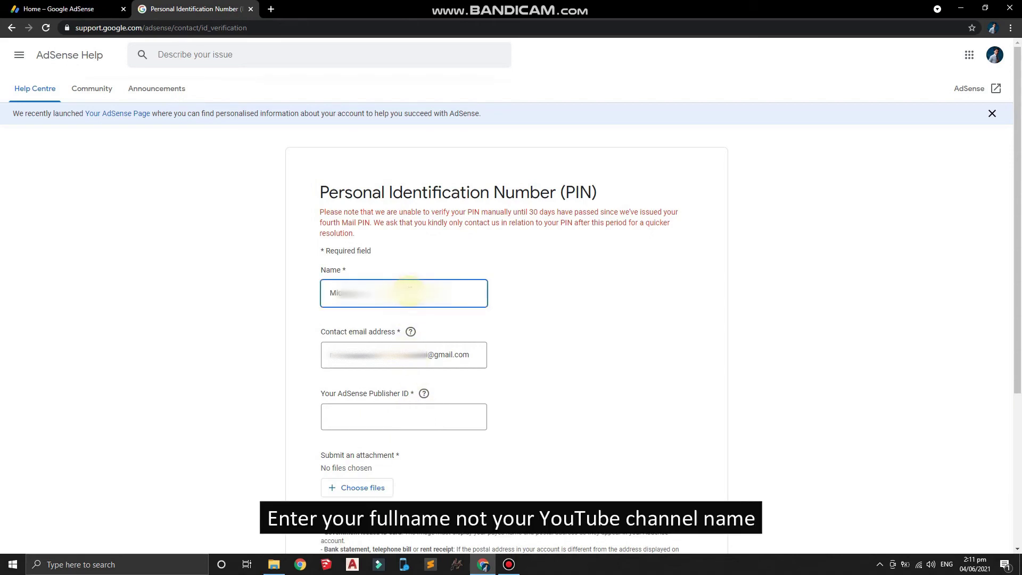
type("Michae")
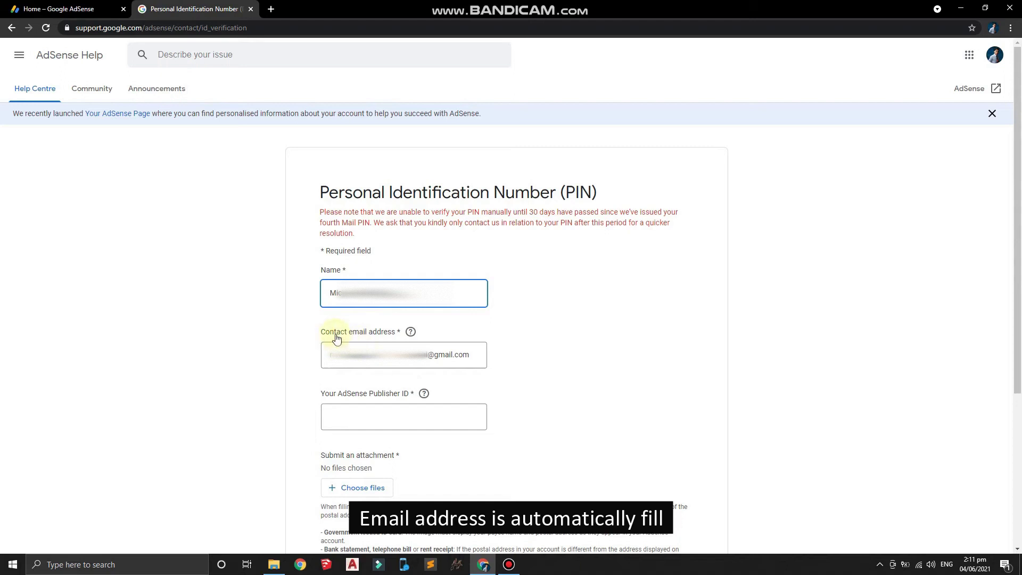
- Copy the publisher ID from the AdSense account information page into the contact form's AdSense Publisher ID field
left_click(362, 421)
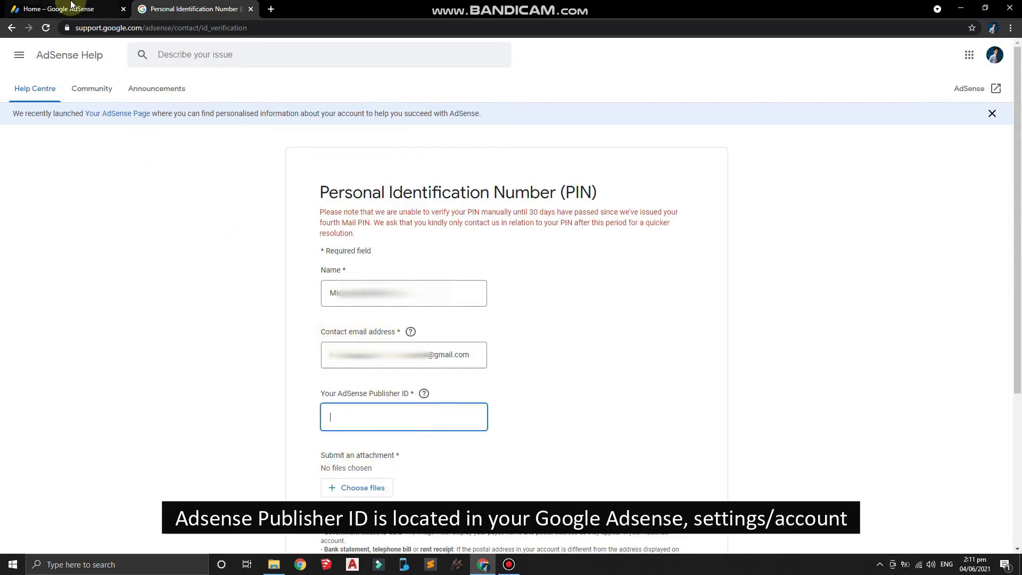
left_click(87, 8)
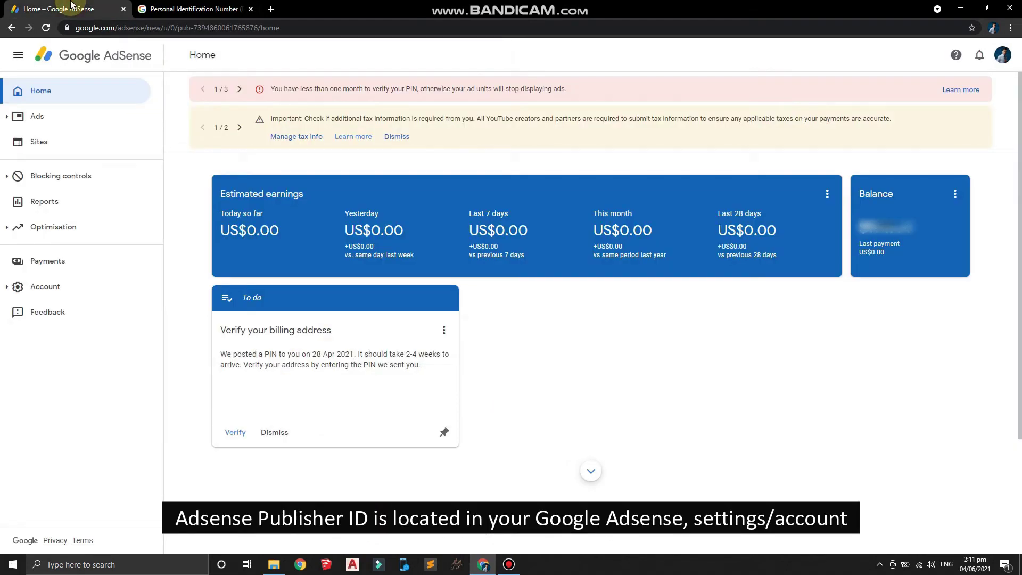
left_click(59, 296)
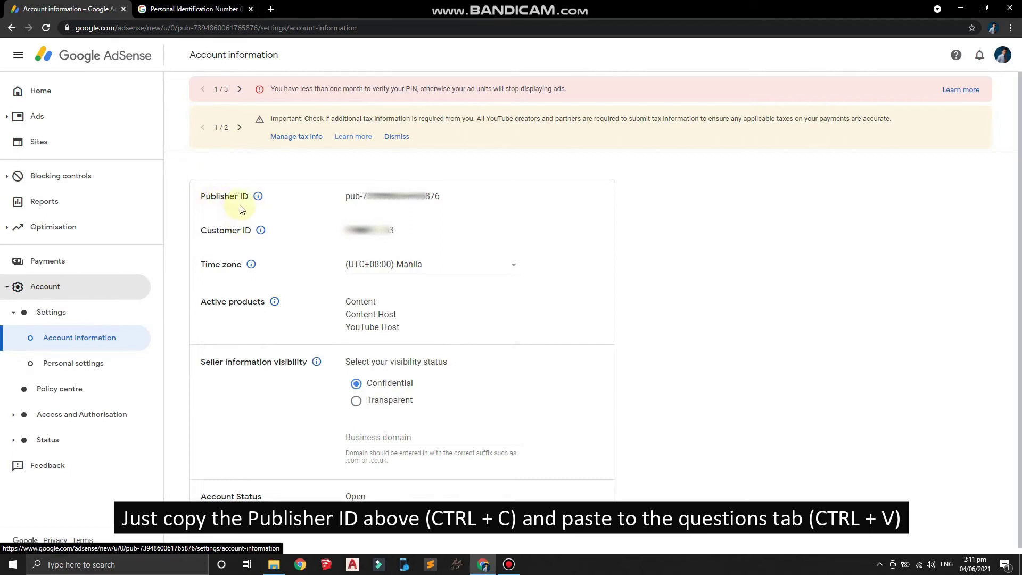
left_click(345, 198)
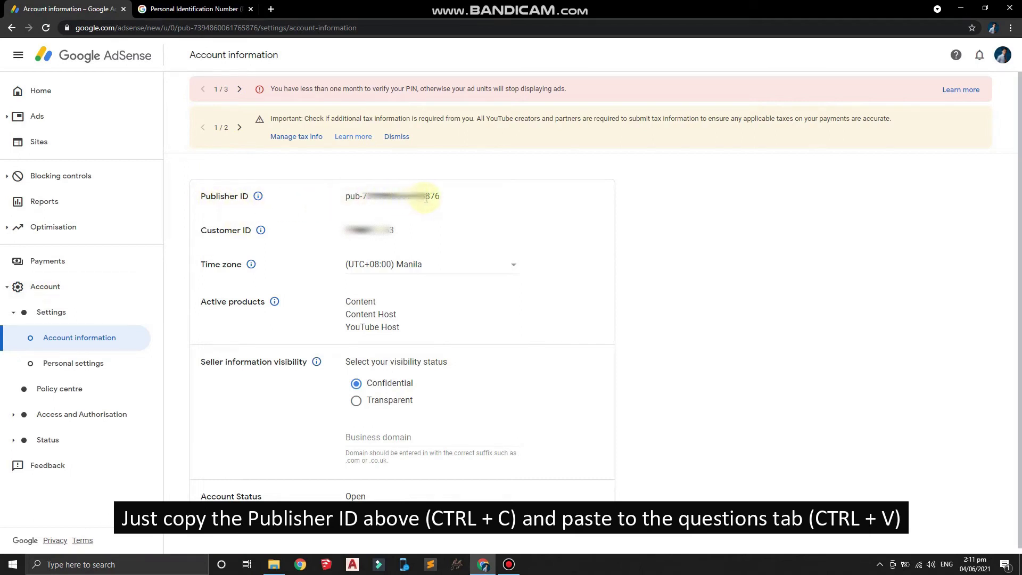
left_click_drag(441, 200, 333, 200)
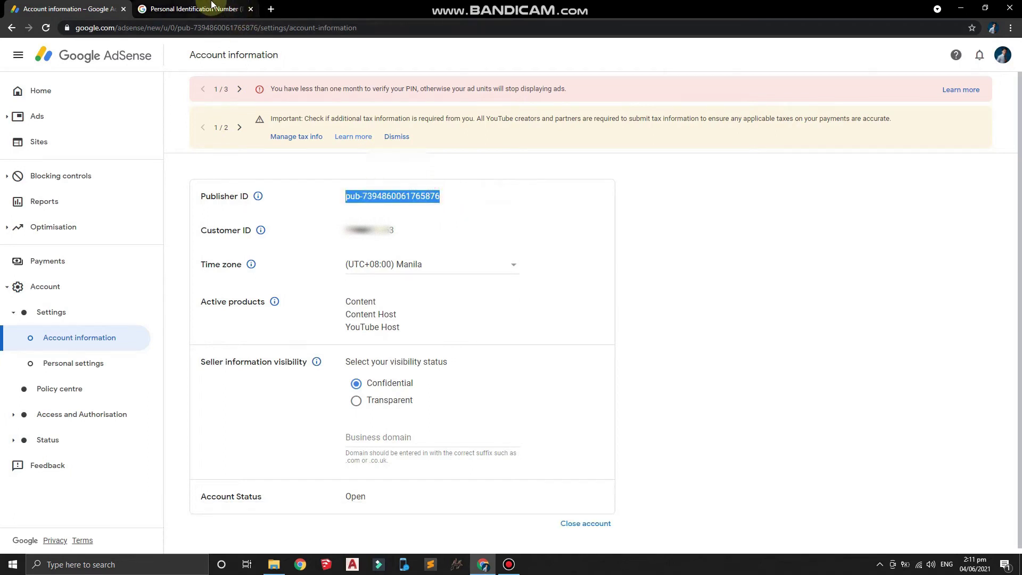
left_click(211, 11)
left_click(387, 426)
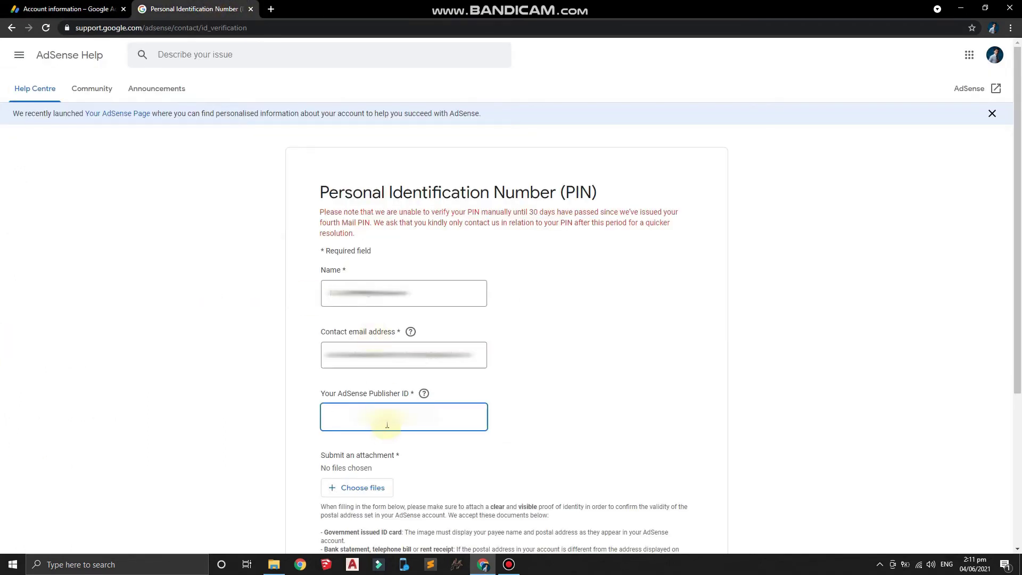
key("ctrl+v")
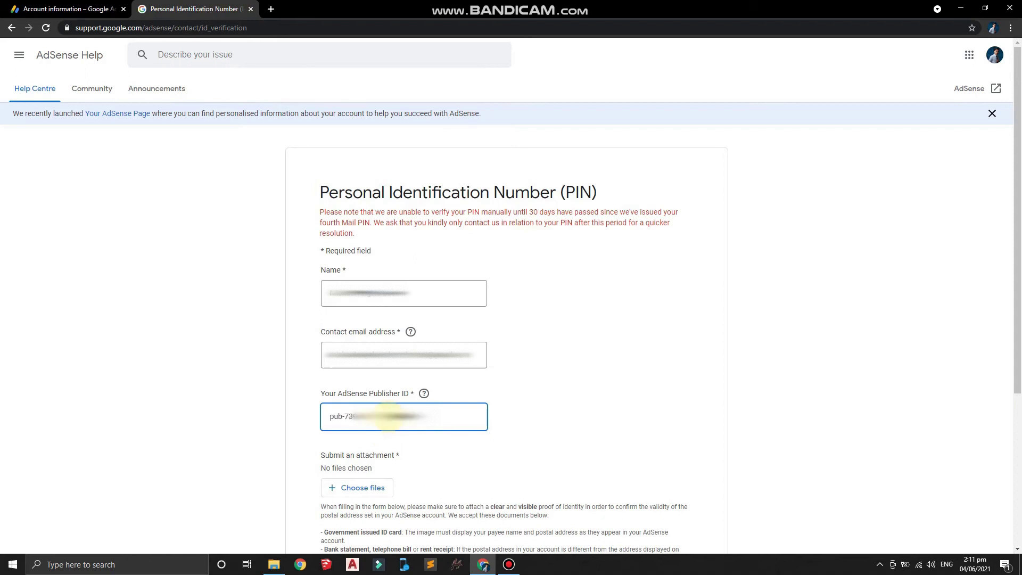
- Attach the Desktop image 2021_06_04_13_57_IMG_2684.JPG as proof of identity and submit the contact form
left_click_drag(1019, 292, 1017, 382)
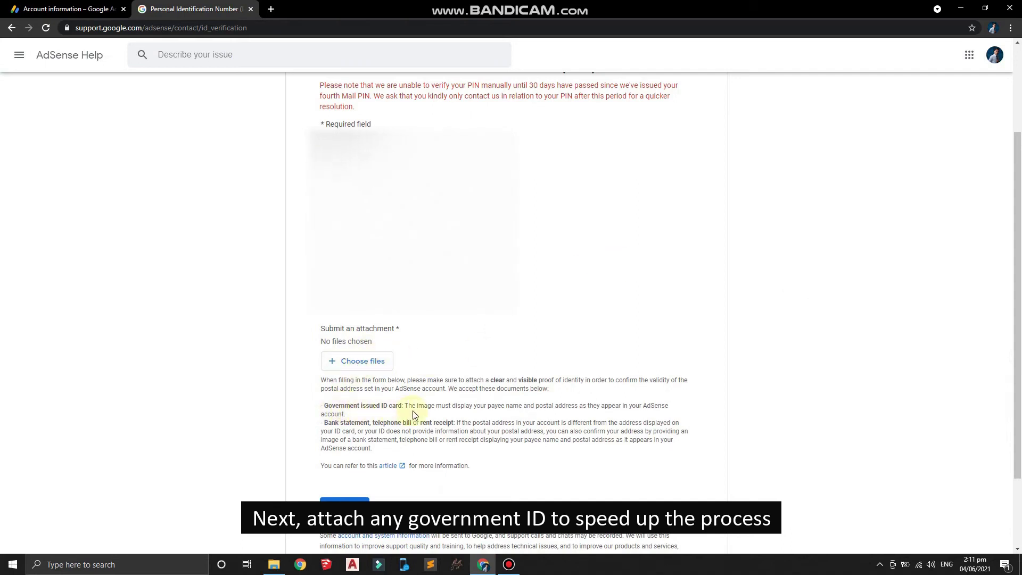
left_click(343, 365)
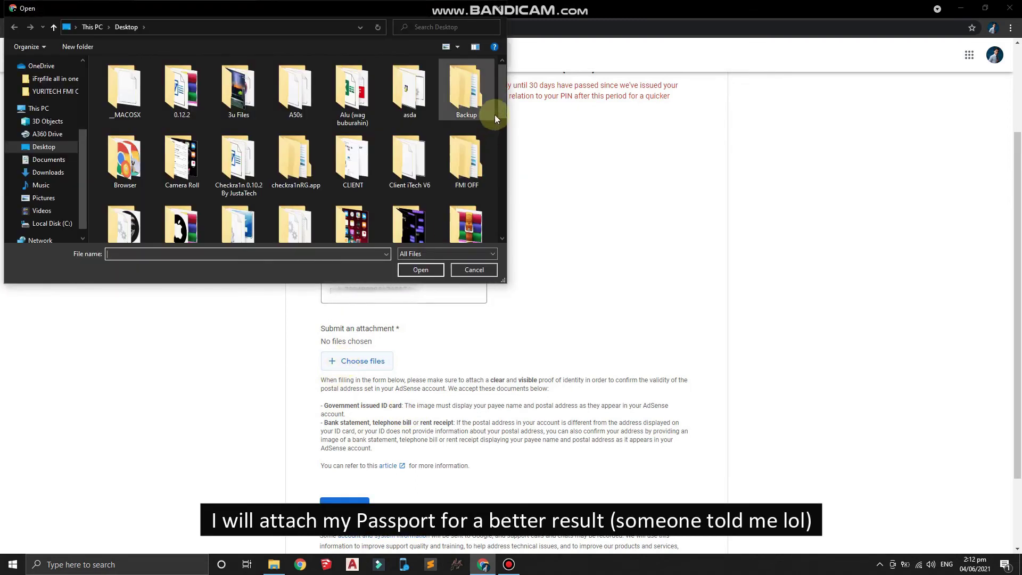
left_click_drag(500, 110, 500, 149)
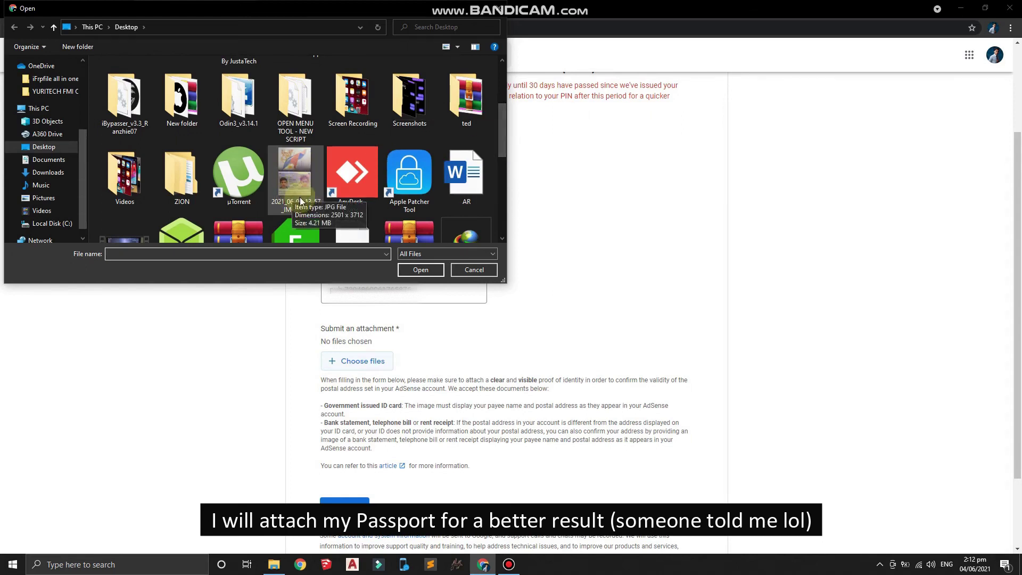
left_click(292, 175)
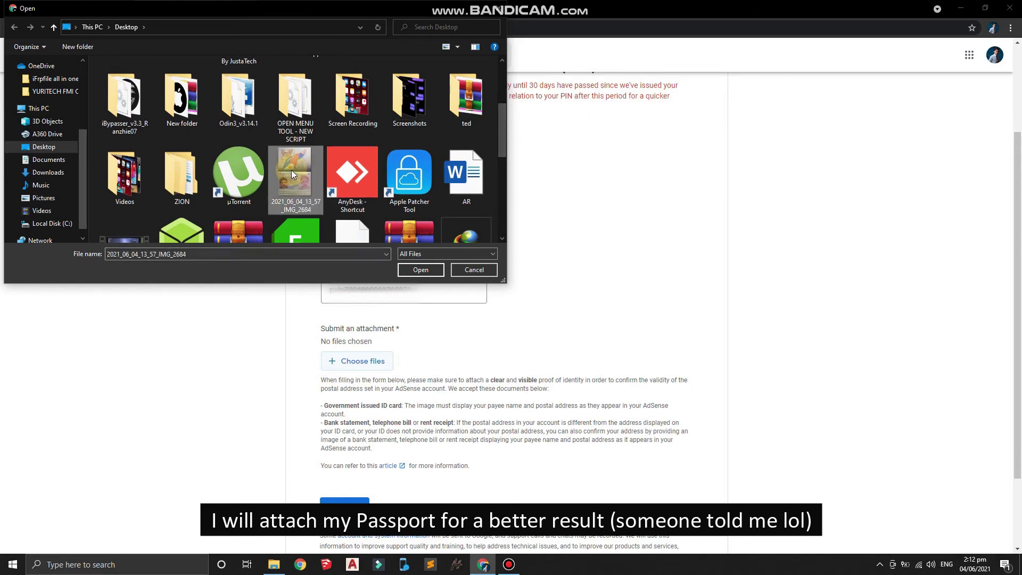
left_click(423, 272)
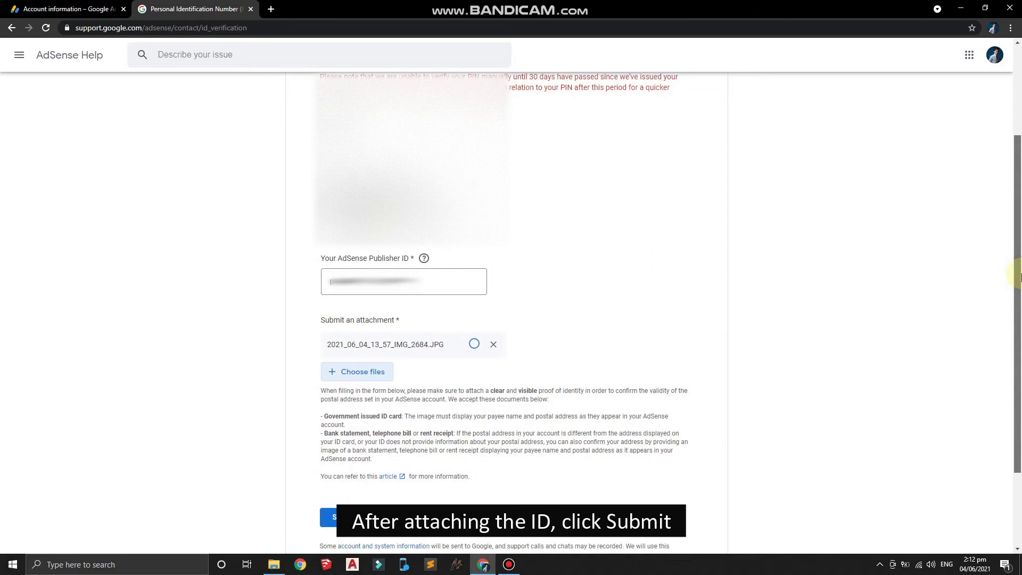
left_click_drag(1014, 280, 1019, 326)
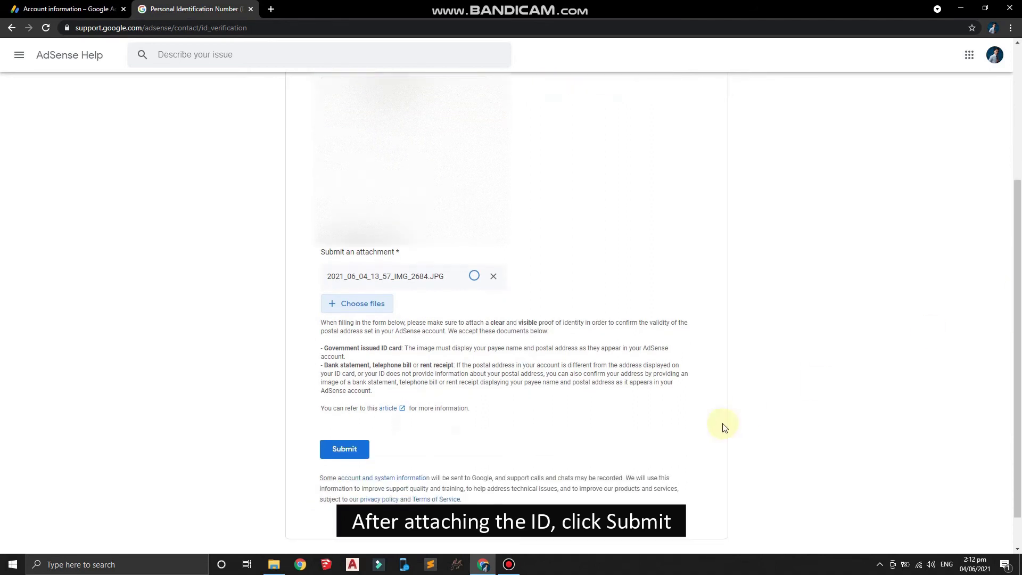
left_click(349, 450)
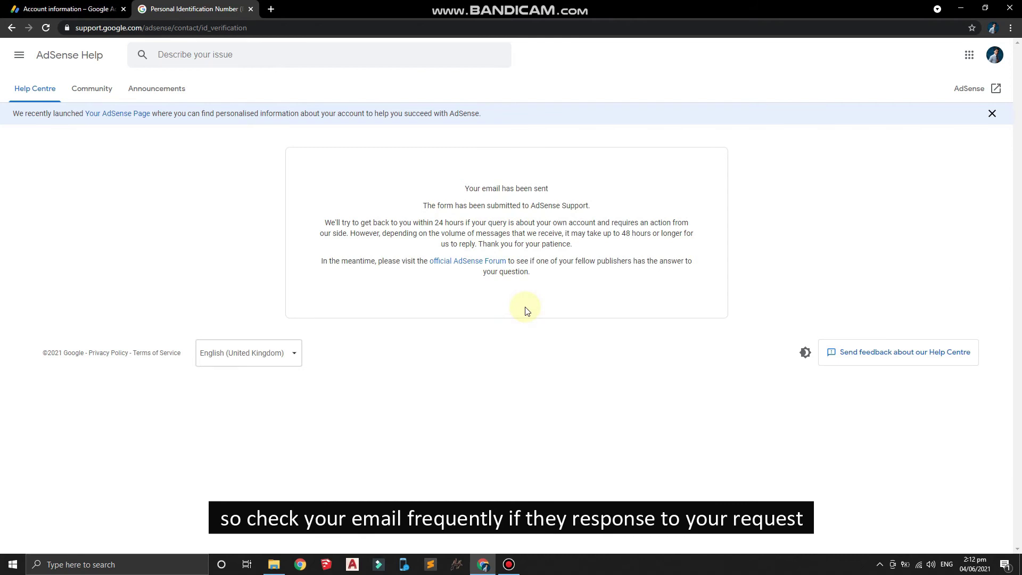
- Switch to Gmail in a new tab to read the newest AdSense support message, and return to the AdSense Help page
key("ctrl+t")
type("gmail")
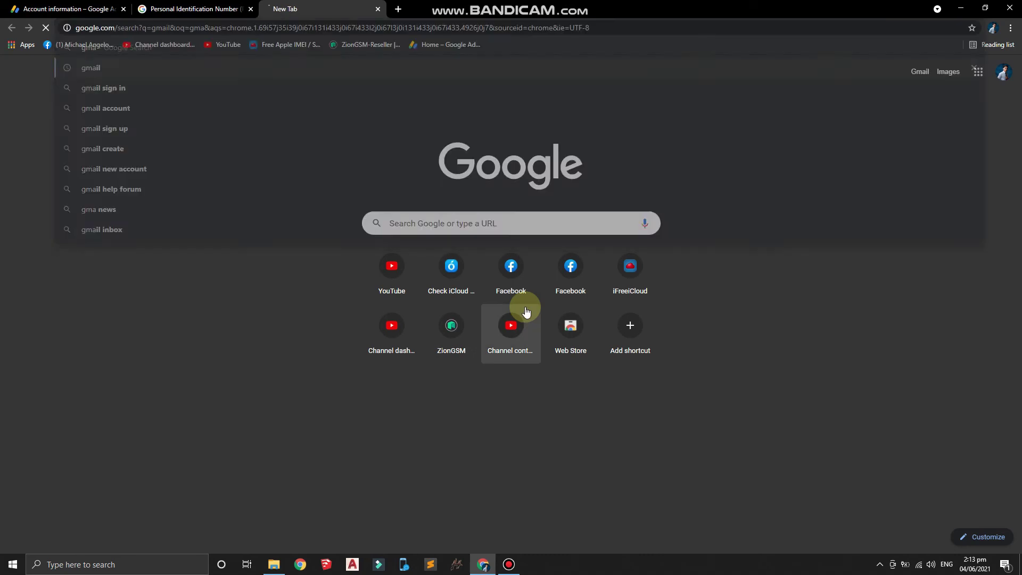
key("Return")
left_click(146, 331)
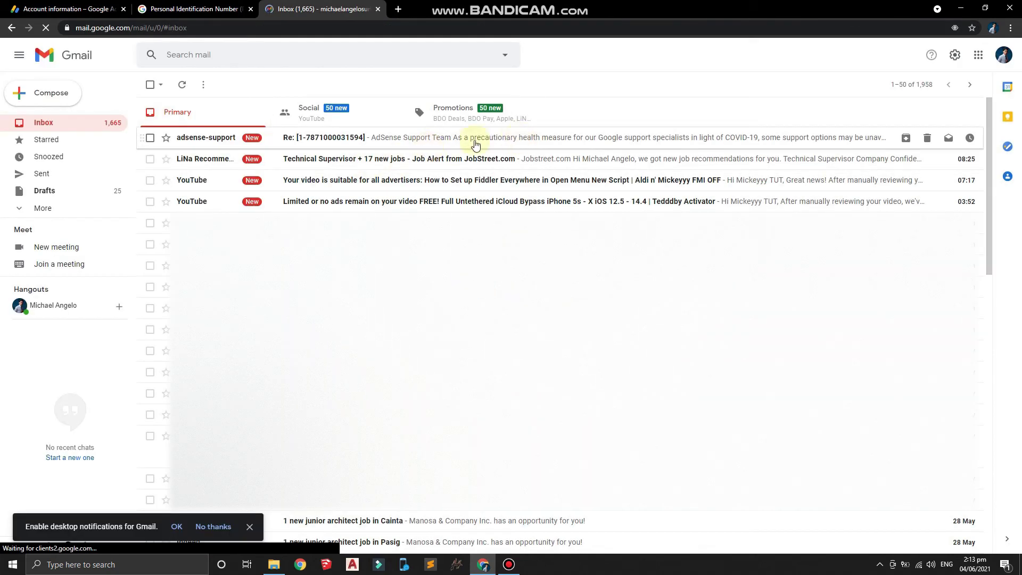
left_click(452, 147)
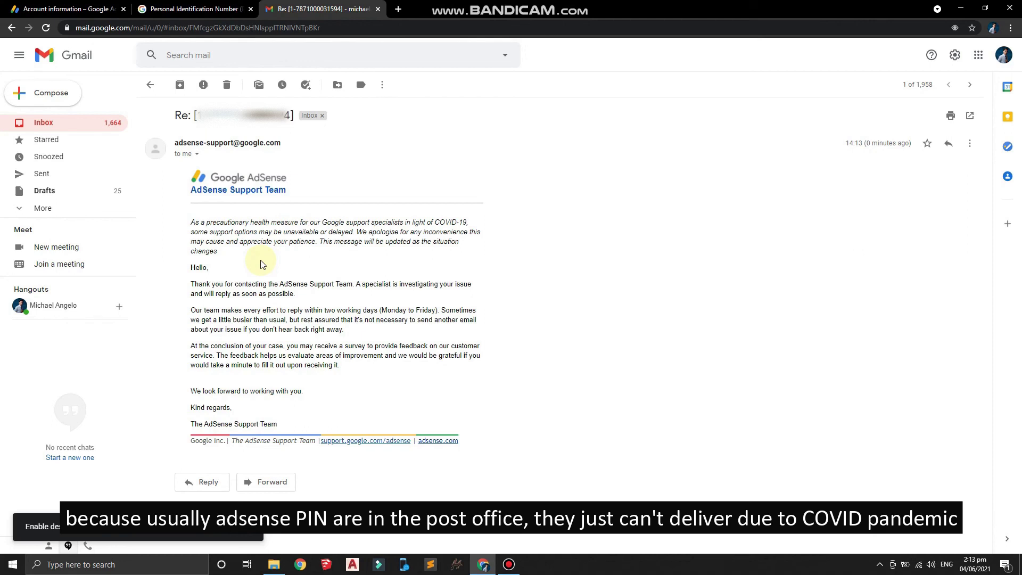
left_click(194, 8)
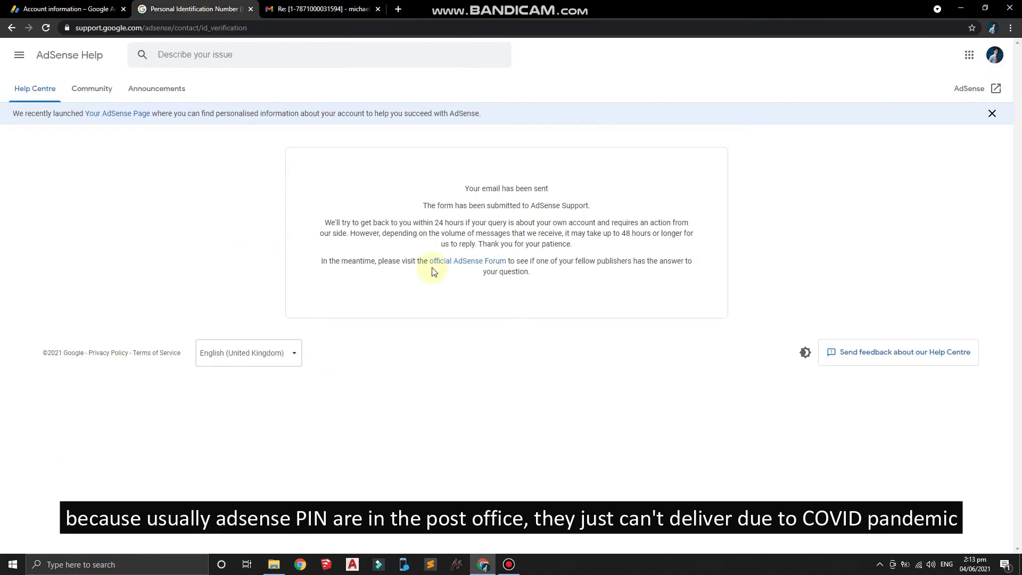